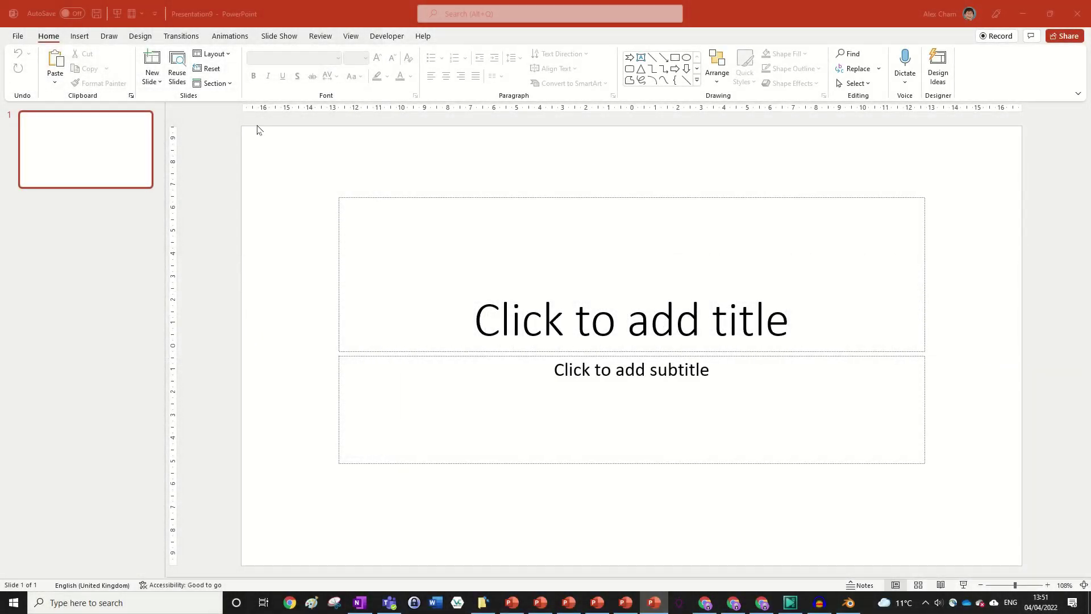
# Create a new eight-slide presentation from the Road trip photo album template.
pyautogui.click(17, 36)
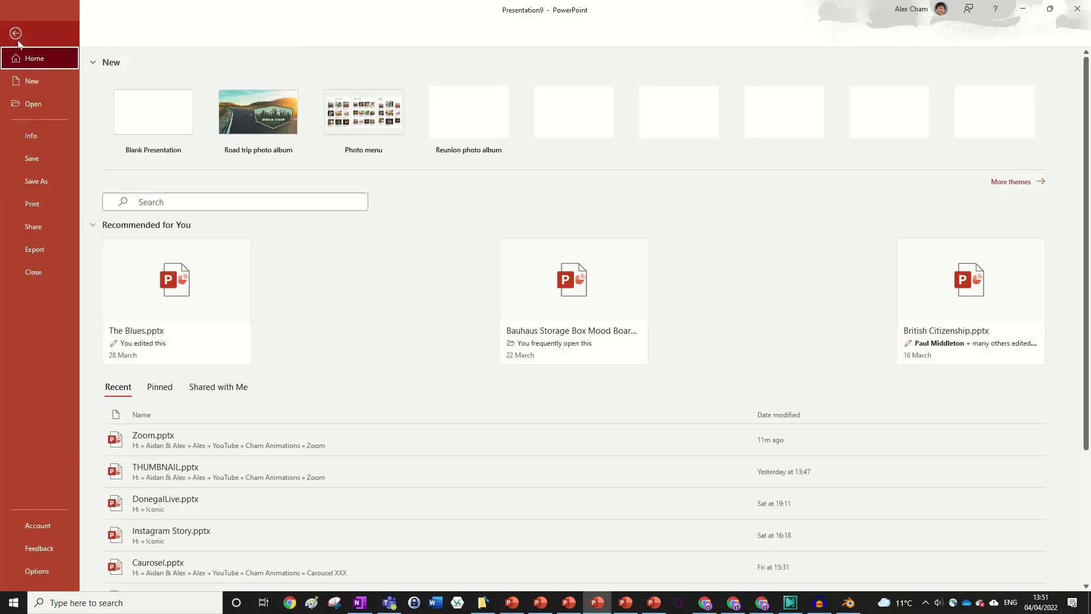
pyautogui.click(242, 108)
pyautogui.click(622, 348)
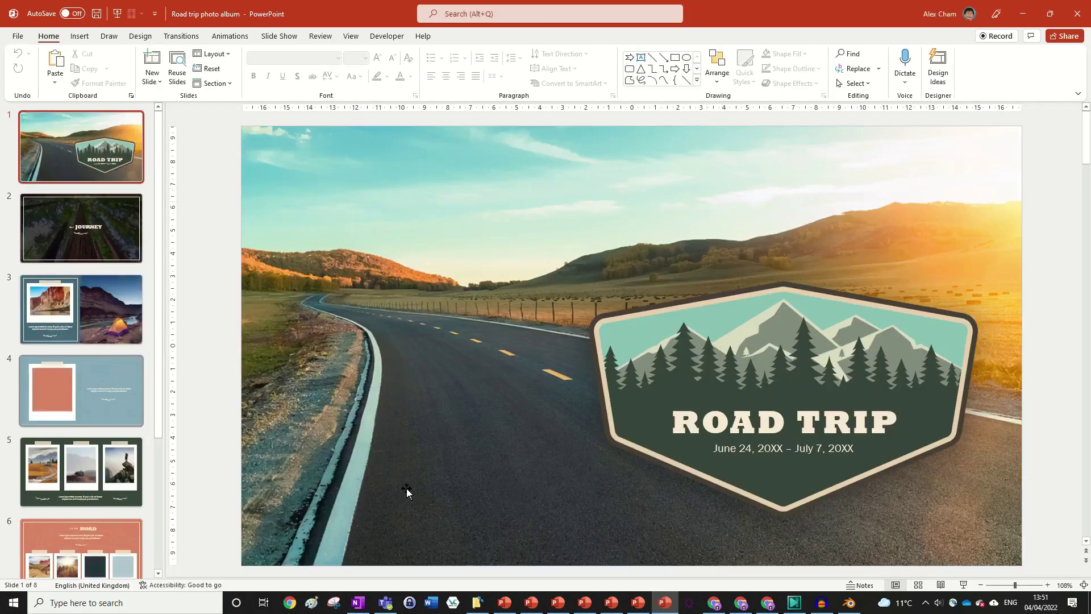
# On slide 2, move the 'our JOURNEY' heading and its branch flourish up near the top.
pyautogui.click(106, 230)
pyautogui.scroll(-10, 776, 341)
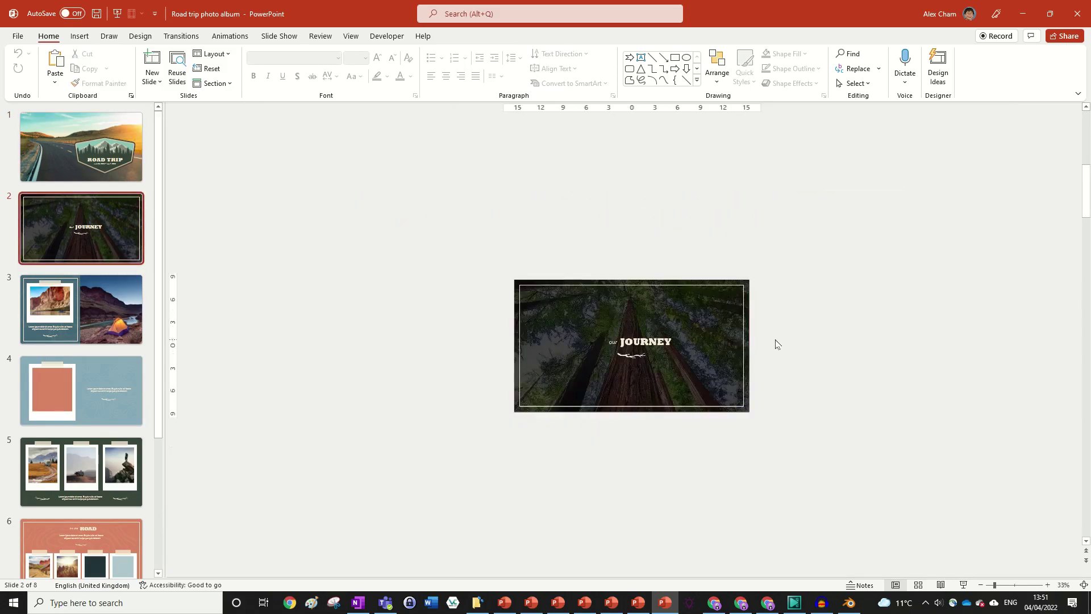
pyautogui.scroll(4, 776, 344)
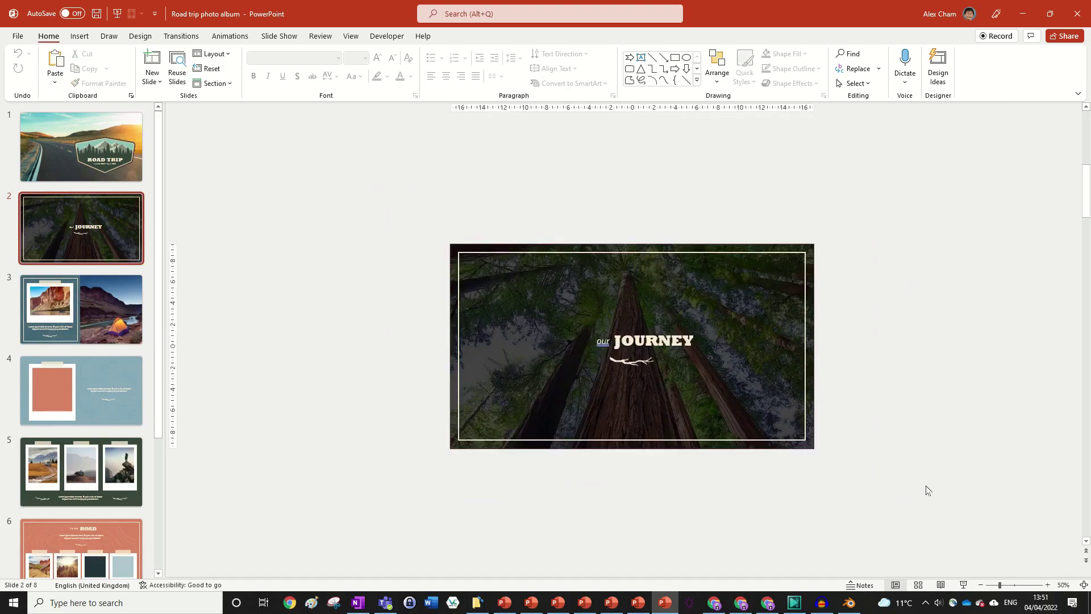
pyautogui.moveTo(940, 510); pyautogui.dragTo(500, 281)
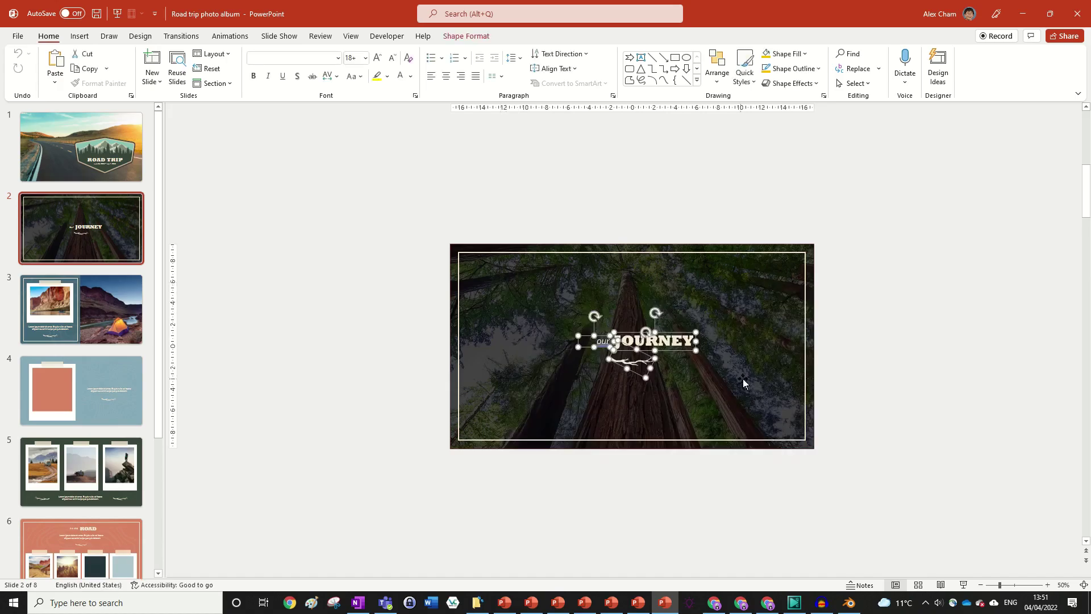
pyautogui.moveTo(676, 336); pyautogui.dragTo(672, 259)
pyautogui.click(708, 179)
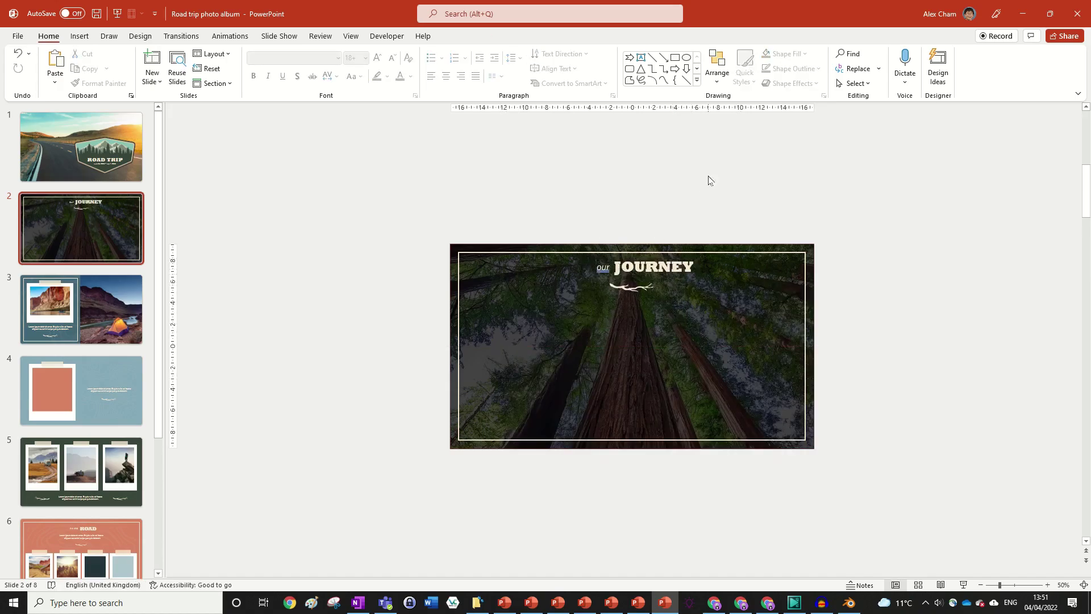
pyautogui.scroll(5, 748, 257)
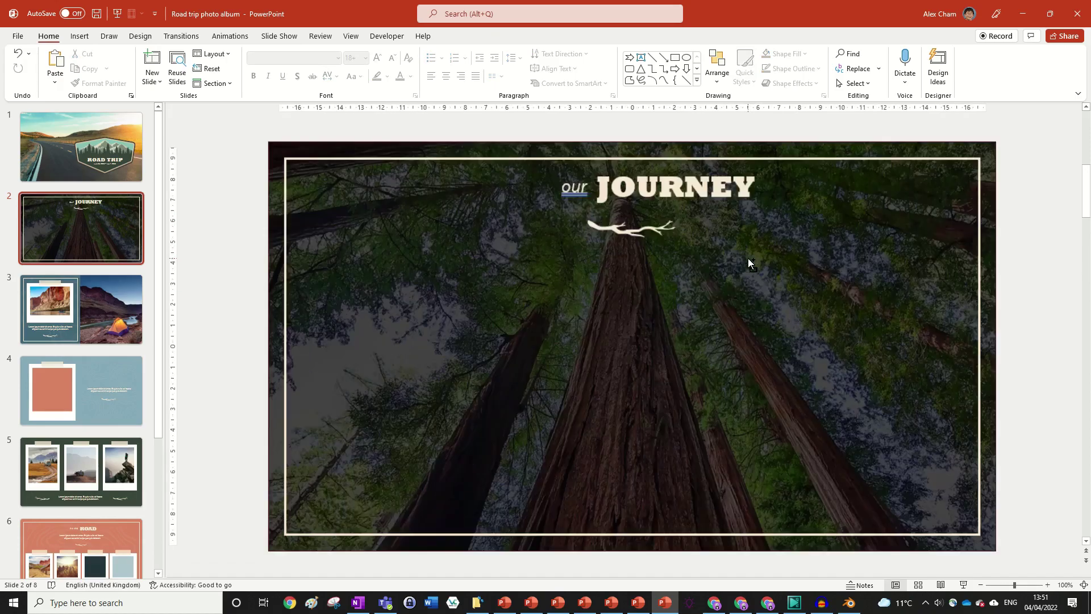
pyautogui.scroll(-2, 748, 257)
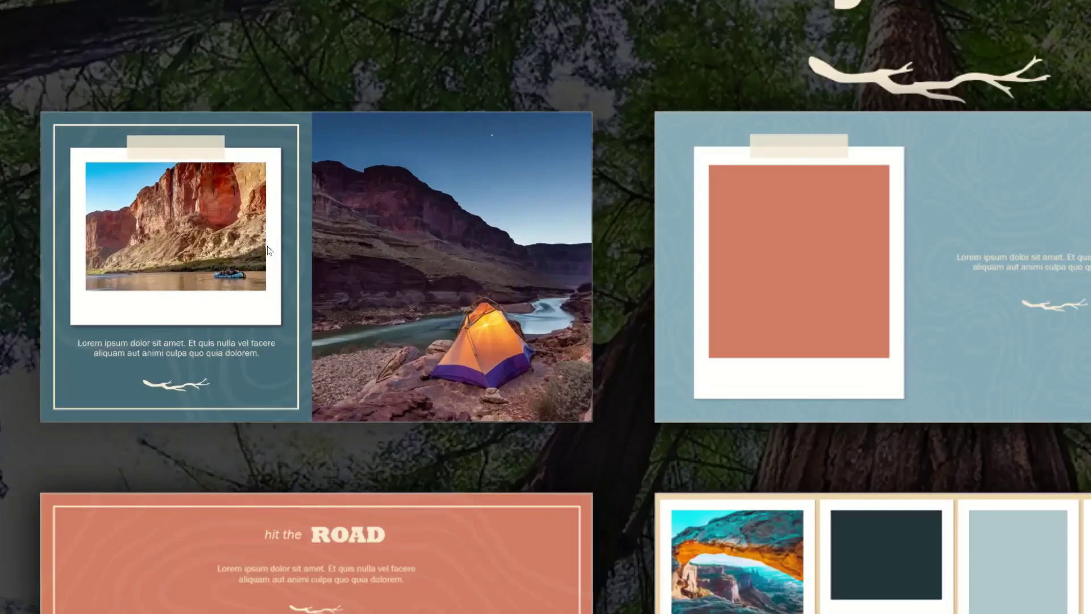
pyautogui.click(267, 246)
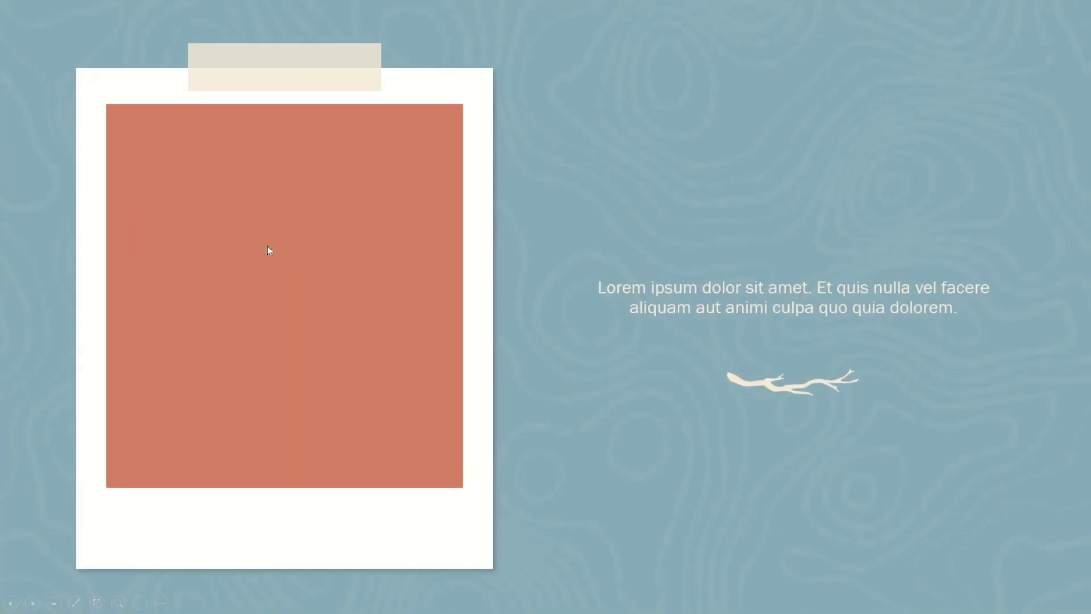
pyautogui.click(267, 245)
pyautogui.press('Right')
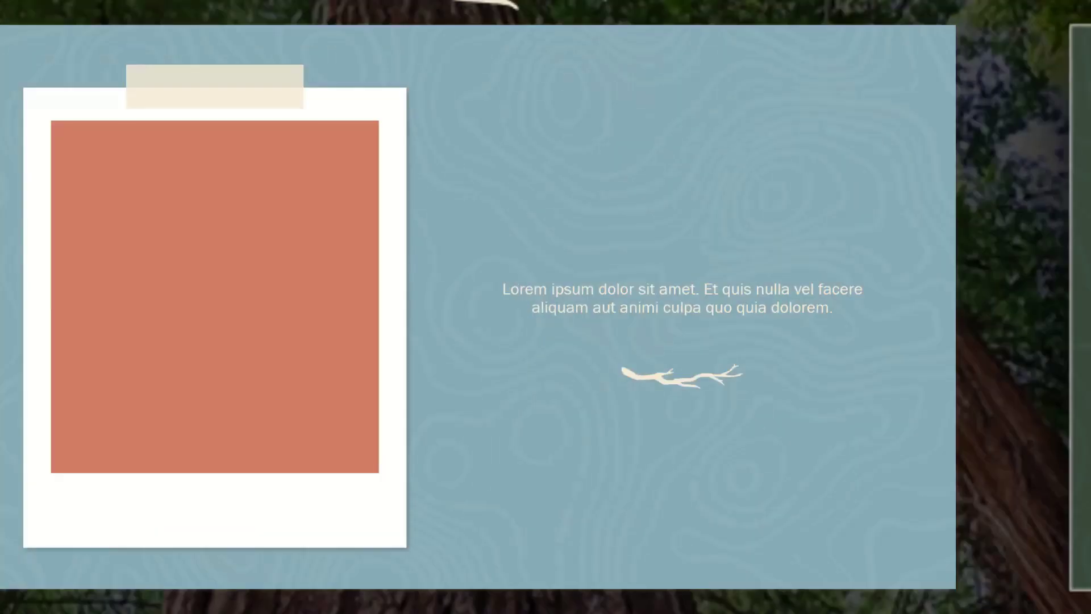
pyautogui.press('Right')
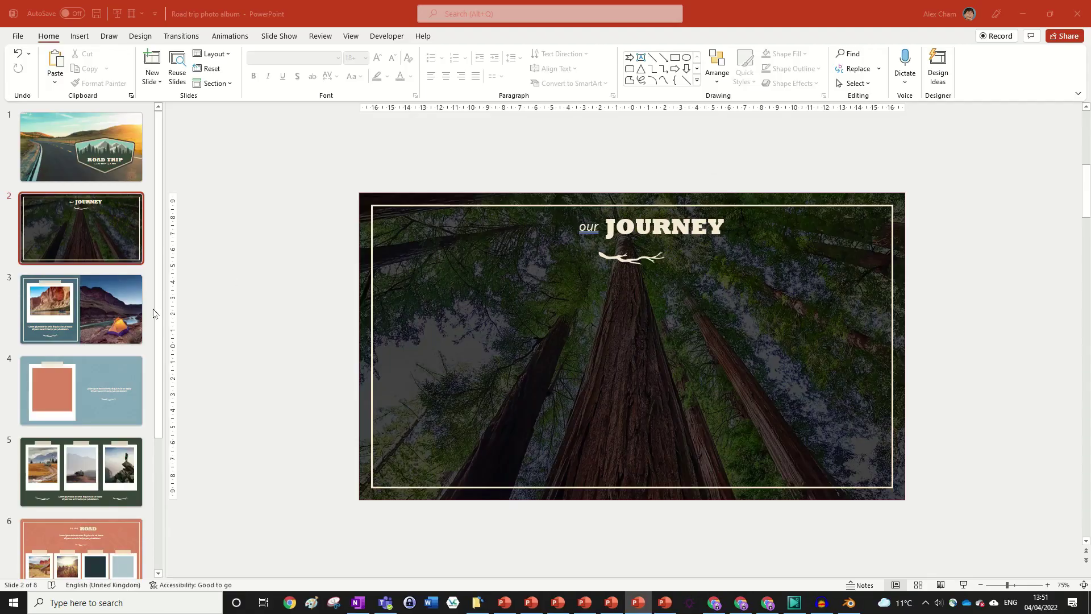
# Place a slide zoom of slide 3 on slide 2 below the heading, nudged slightly right.
pyautogui.click(71, 329)
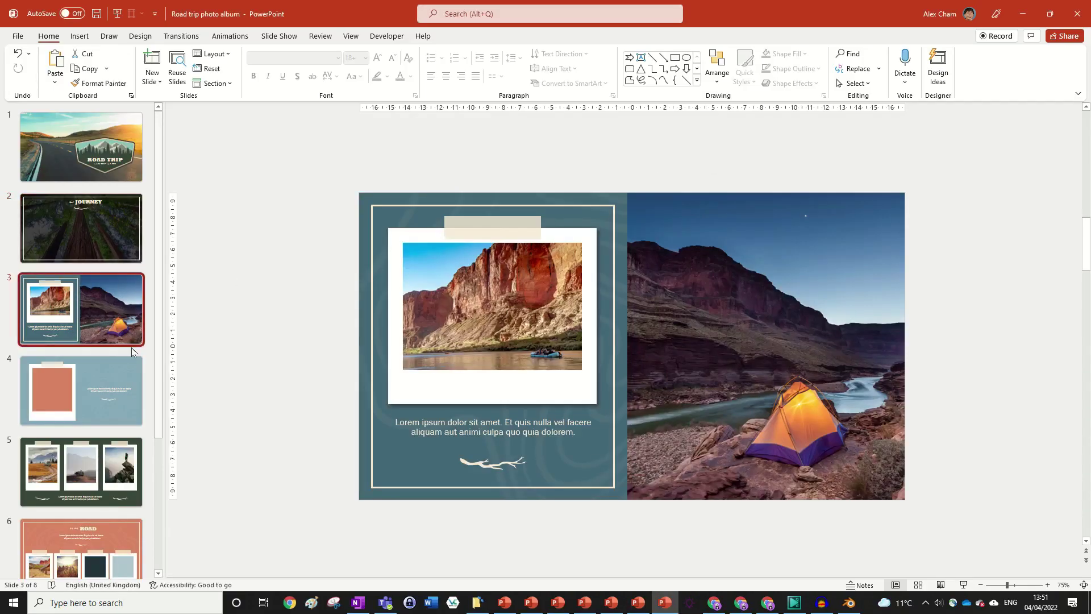
pyautogui.click(81, 256)
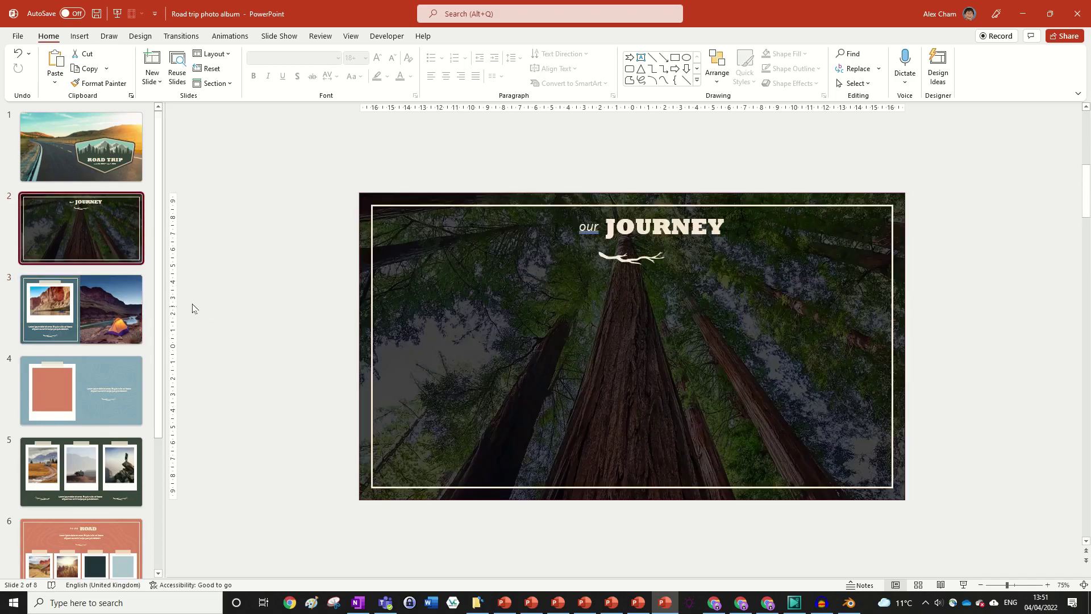
pyautogui.moveTo(77, 318); pyautogui.dragTo(434, 297)
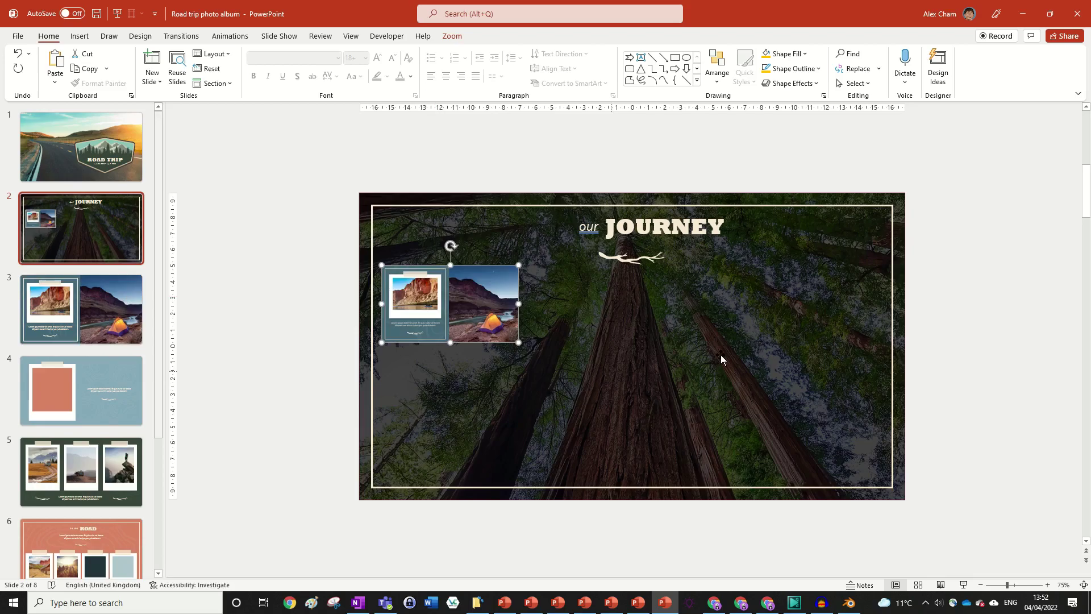
pyautogui.moveTo(428, 293); pyautogui.dragTo(445, 287)
pyautogui.click(452, 35)
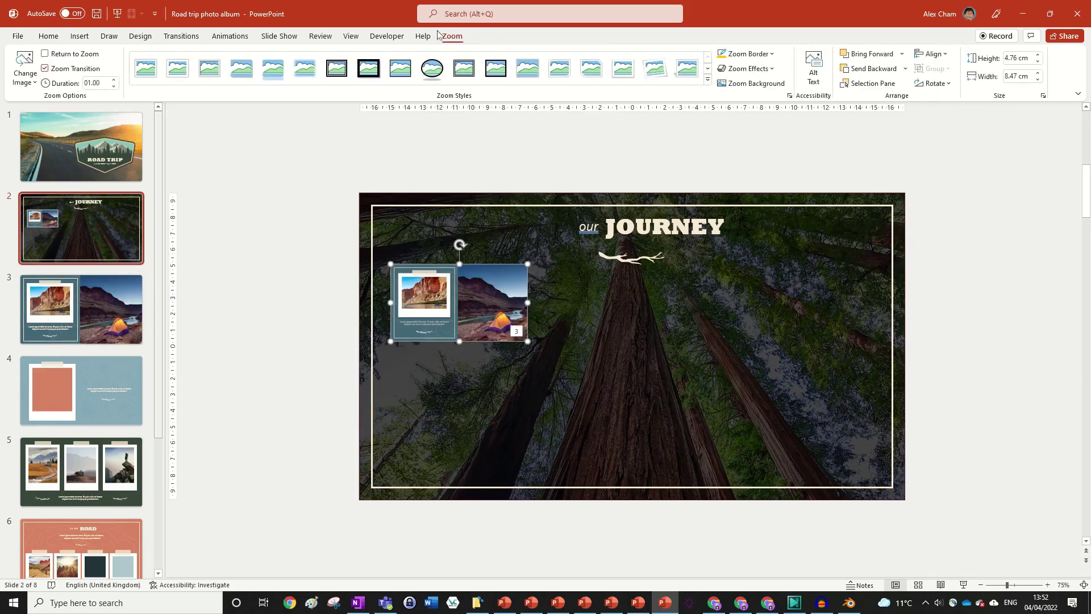
pyautogui.click(483, 146)
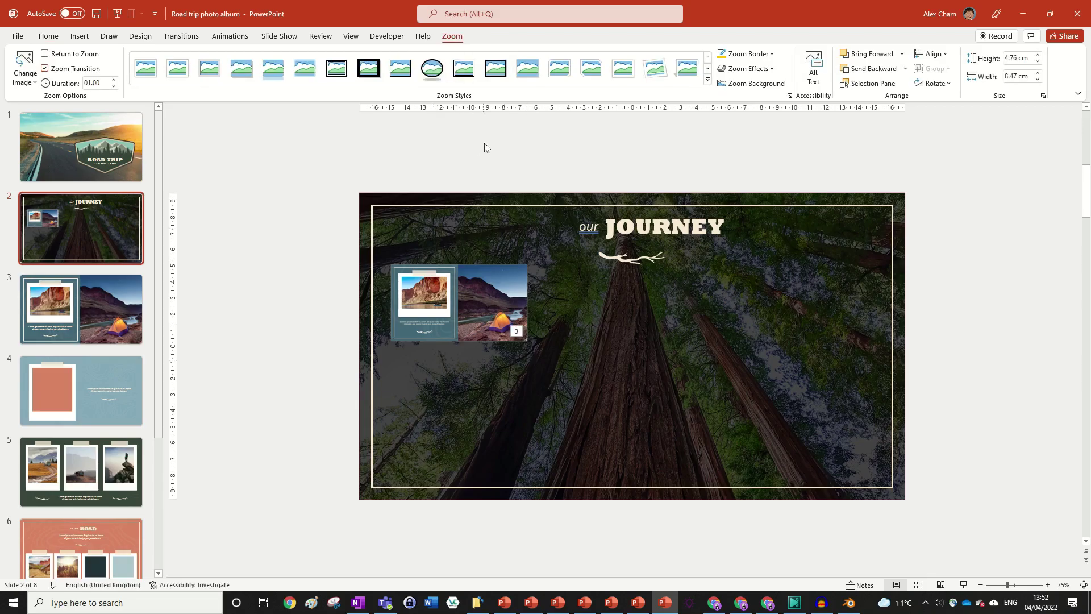
pyautogui.click(469, 275)
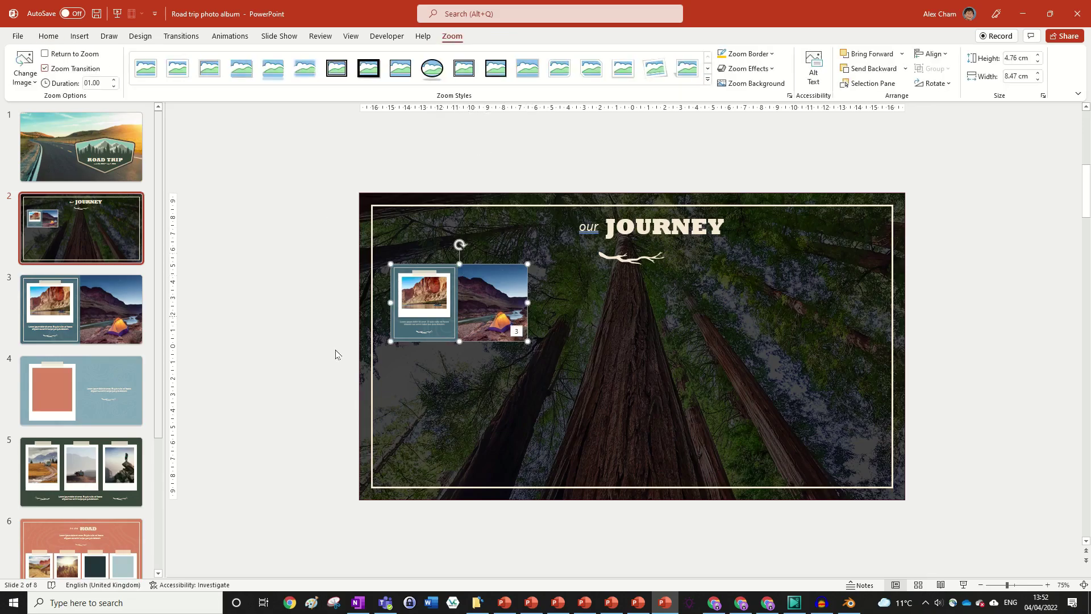
# Browse the transitions list without applying one, and shift the slide-3 zoom slightly down-right.
pyautogui.click(183, 38)
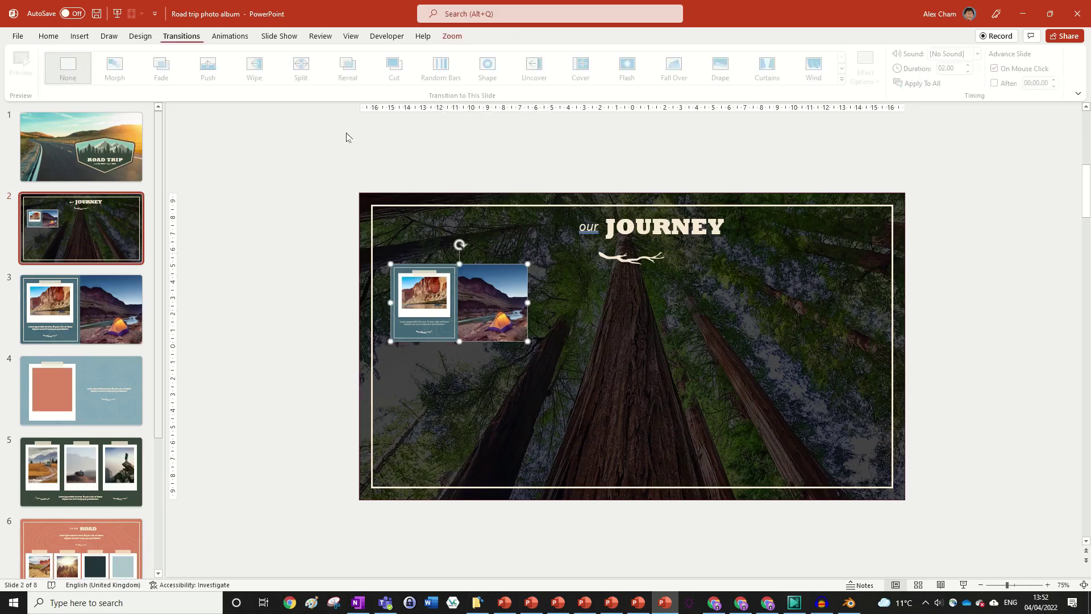
pyautogui.click(849, 83)
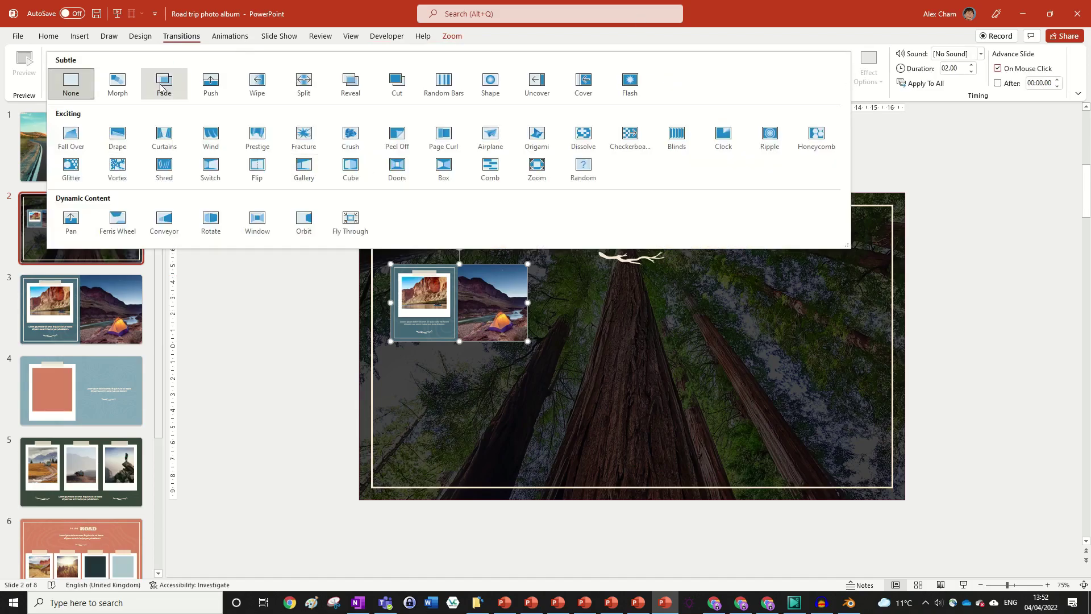
pyautogui.click(931, 125)
pyautogui.moveTo(475, 344); pyautogui.dragTo(485, 349)
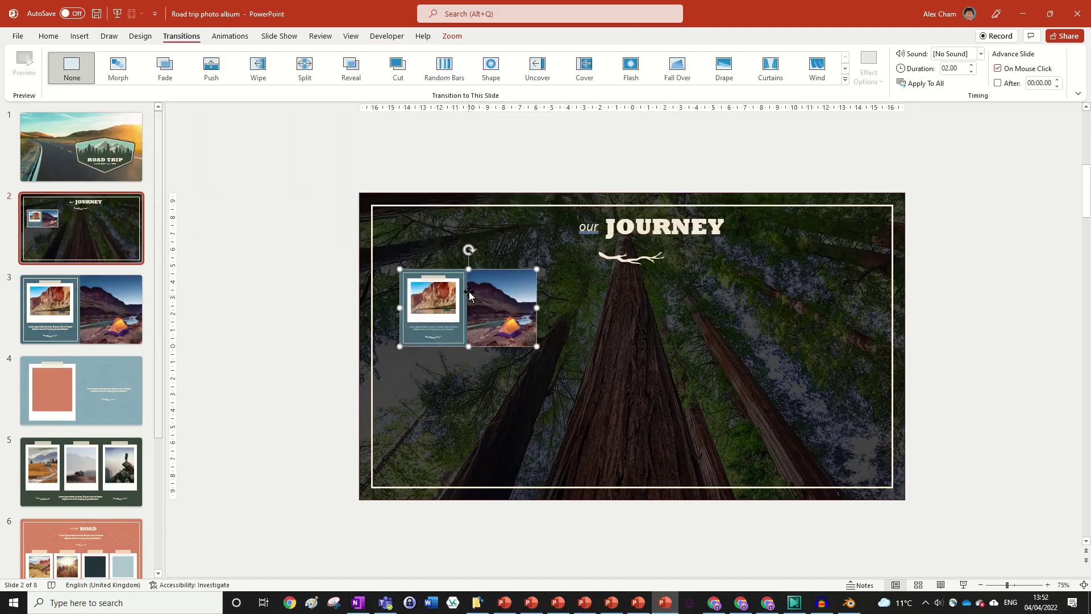
pyautogui.click(282, 353)
# Add slide zooms for slides 4 through 8 to slide 2, roughly arranged in two rows.
pyautogui.moveTo(71, 381); pyautogui.dragTo(713, 301)
pyautogui.moveTo(129, 471); pyautogui.dragTo(797, 318)
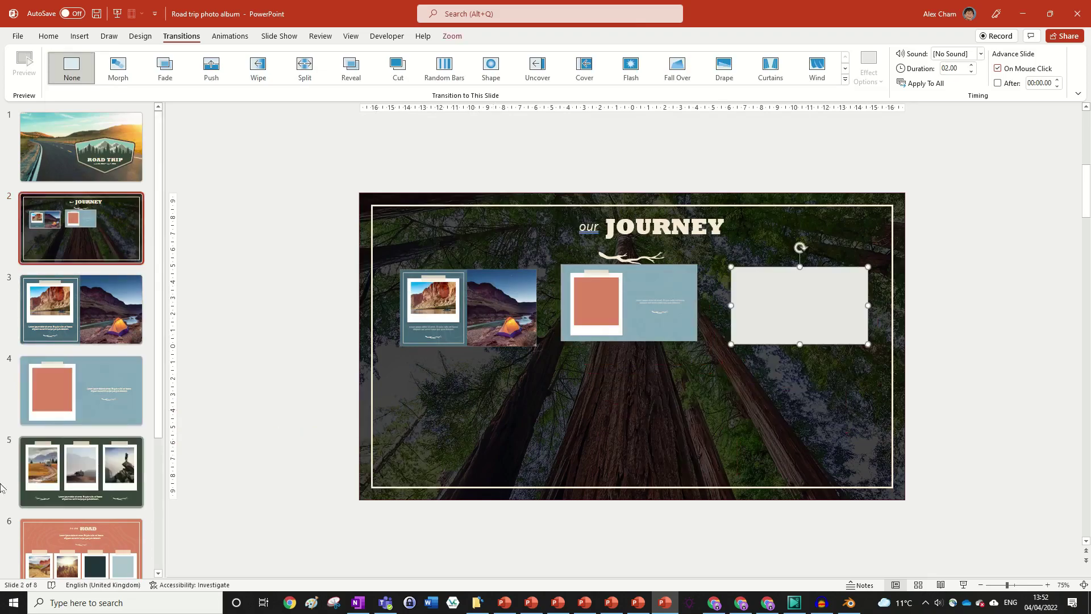
pyautogui.moveTo(80, 546); pyautogui.dragTo(454, 404)
pyautogui.scroll(-3, 80, 341)
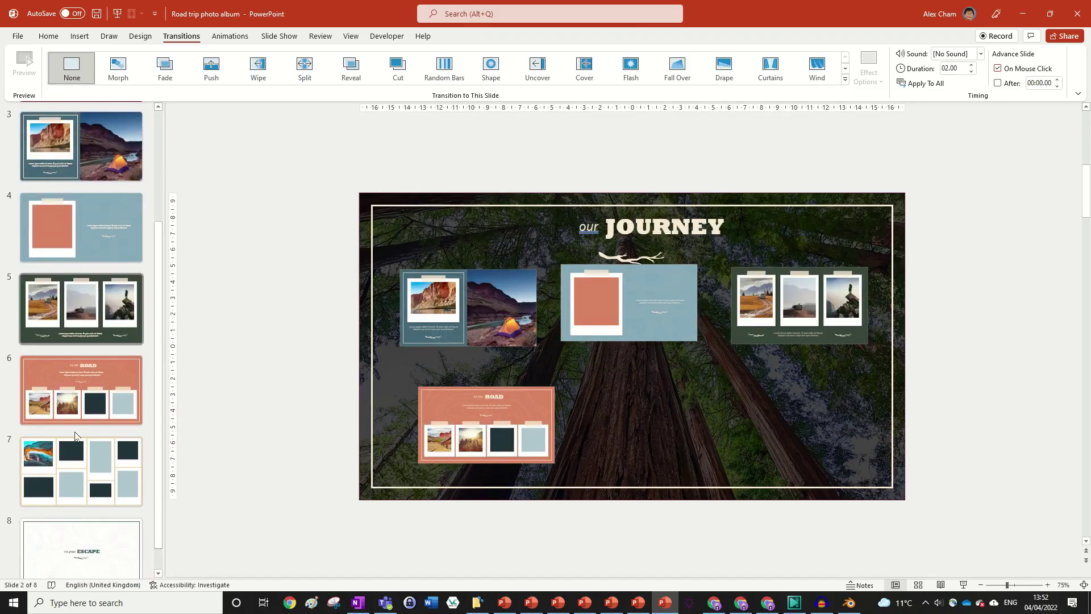
pyautogui.moveTo(79, 471); pyautogui.dragTo(628, 360)
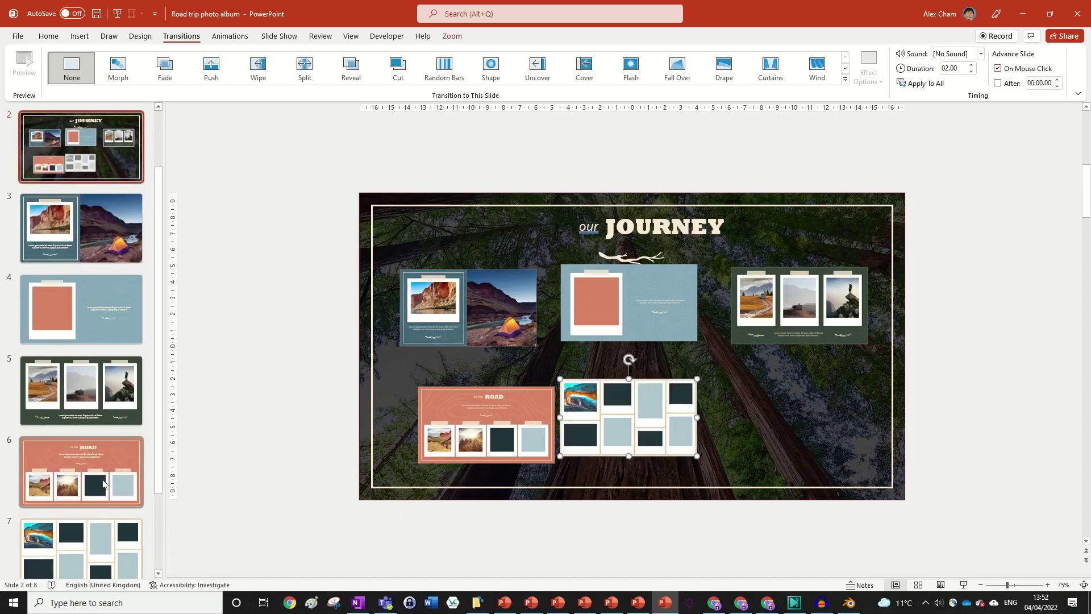
pyautogui.moveTo(79, 524); pyautogui.dragTo(795, 438)
pyautogui.moveTo(508, 437); pyautogui.dragTo(487, 438)
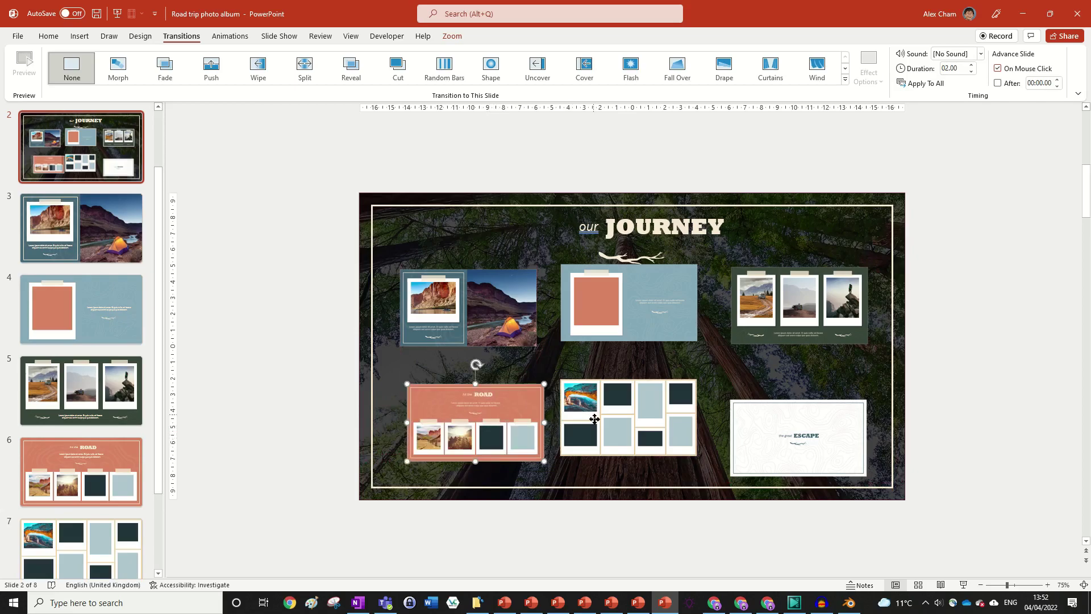
pyautogui.moveTo(592, 419); pyautogui.dragTo(592, 425)
pyautogui.click(626, 266)
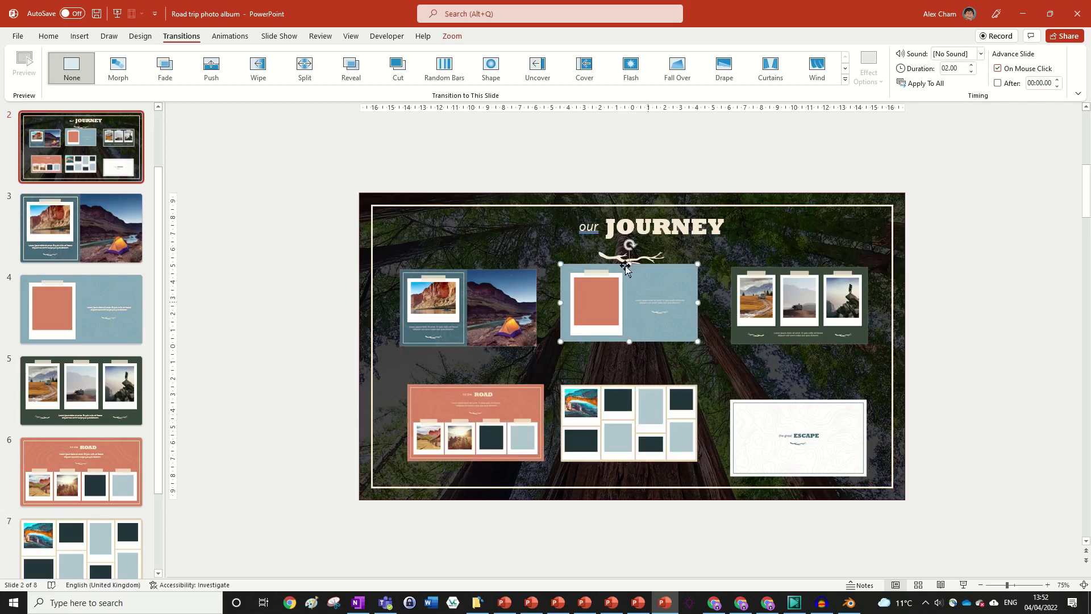
# Lower the slide-4 zoom and centre the slide-7 zoom horizontally with Align Center.
pyautogui.click(453, 37)
pyautogui.click(927, 53)
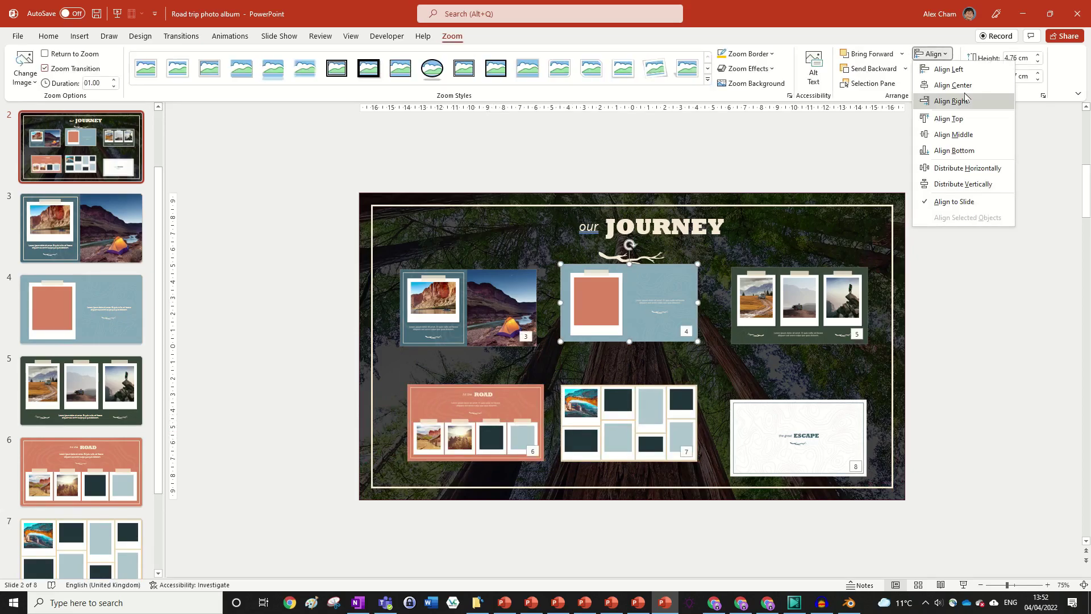
pyautogui.click(674, 302)
pyautogui.moveTo(674, 302); pyautogui.dragTo(682, 298)
pyautogui.press('Tab')
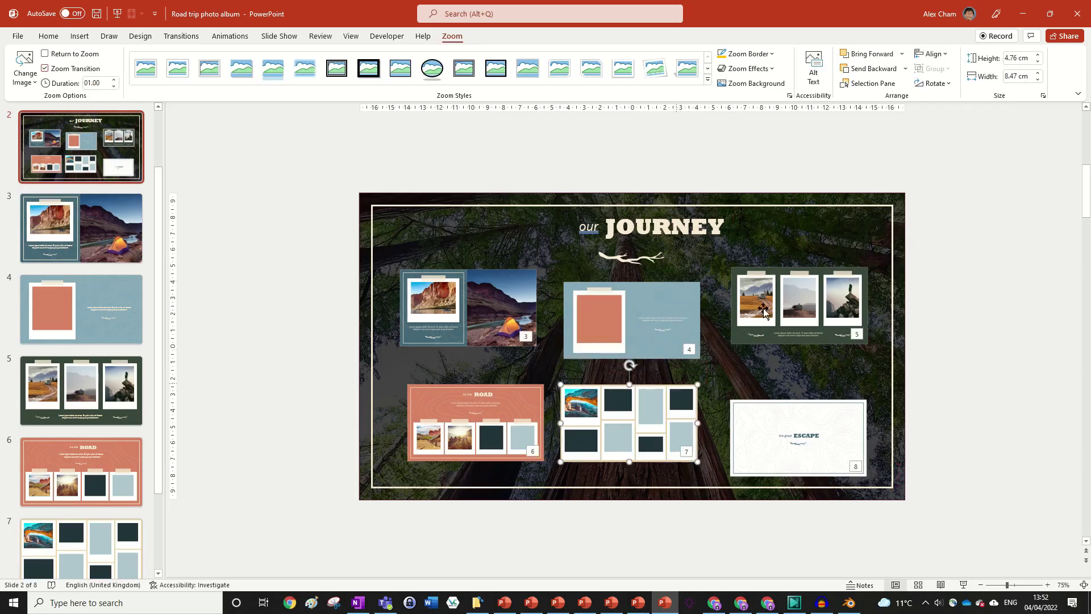
pyautogui.click(935, 53)
pyautogui.click(938, 84)
pyautogui.moveTo(628, 413); pyautogui.dragTo(631, 410)
# Nudge the slide-5, slide-8, ROAD and slide-3 zooms into line for an even 2×3 grid.
pyautogui.moveTo(797, 301); pyautogui.dragTo(789, 313)
pyautogui.moveTo(791, 413); pyautogui.dragTo(786, 397)
pyautogui.moveTo(523, 406); pyautogui.dragTo(517, 402)
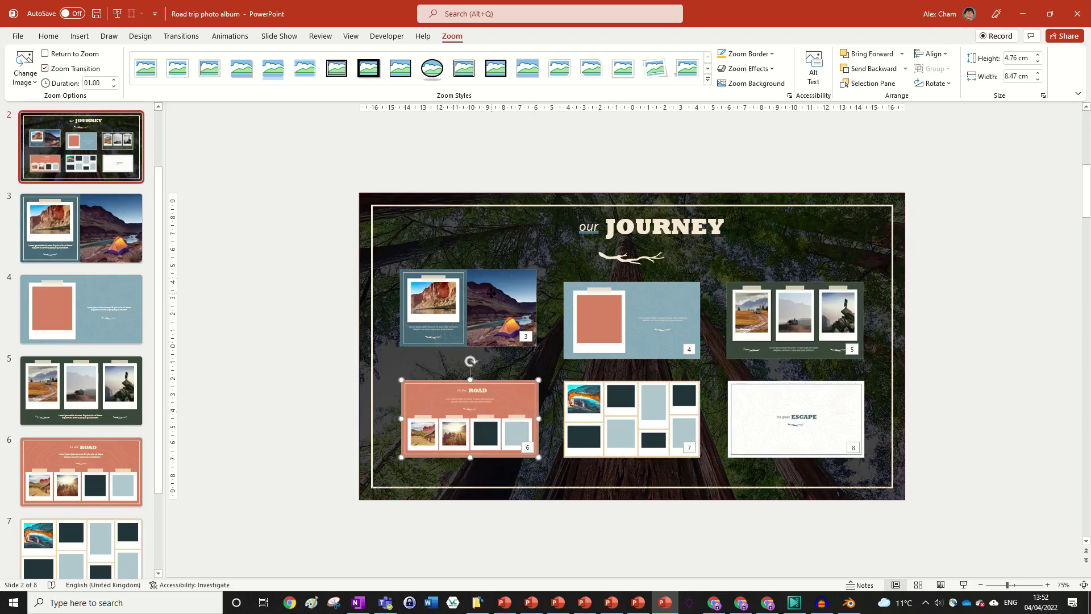
pyautogui.moveTo(490, 294); pyautogui.dragTo(495, 306)
pyautogui.click(531, 159)
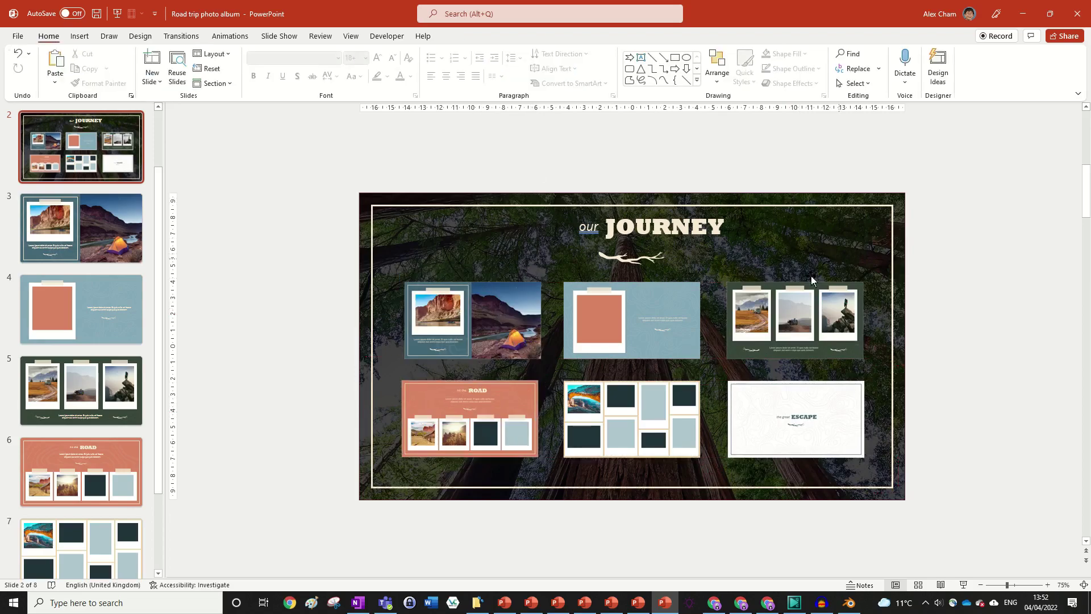
# Nudge the slide-3 zoom slightly left so its edges match the ROAD zoom below.
pyautogui.click(513, 320)
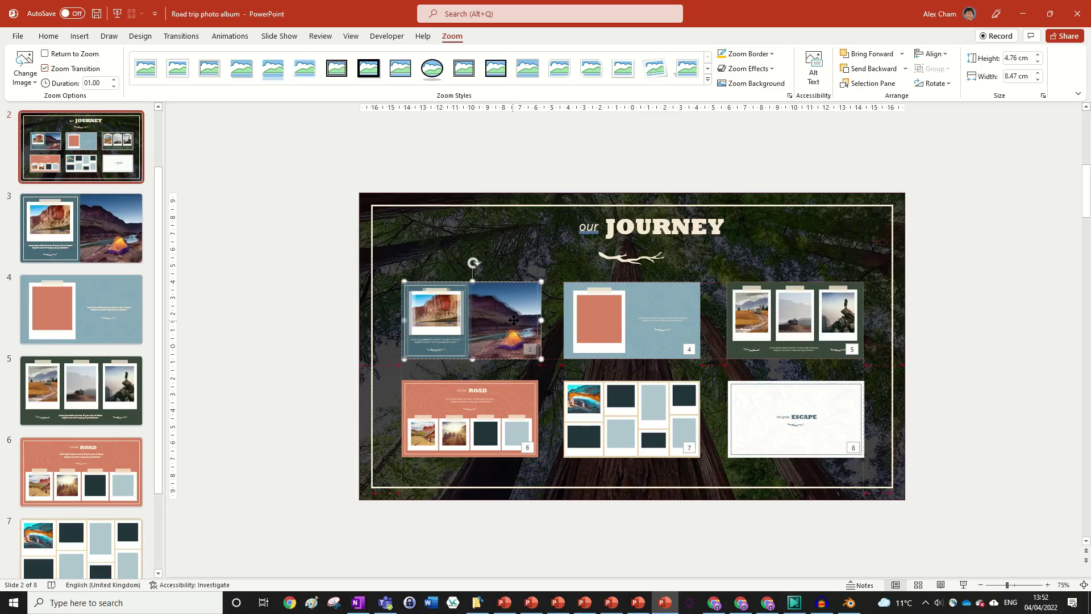
pyautogui.moveTo(513, 320); pyautogui.dragTo(509, 320)
pyautogui.click(664, 158)
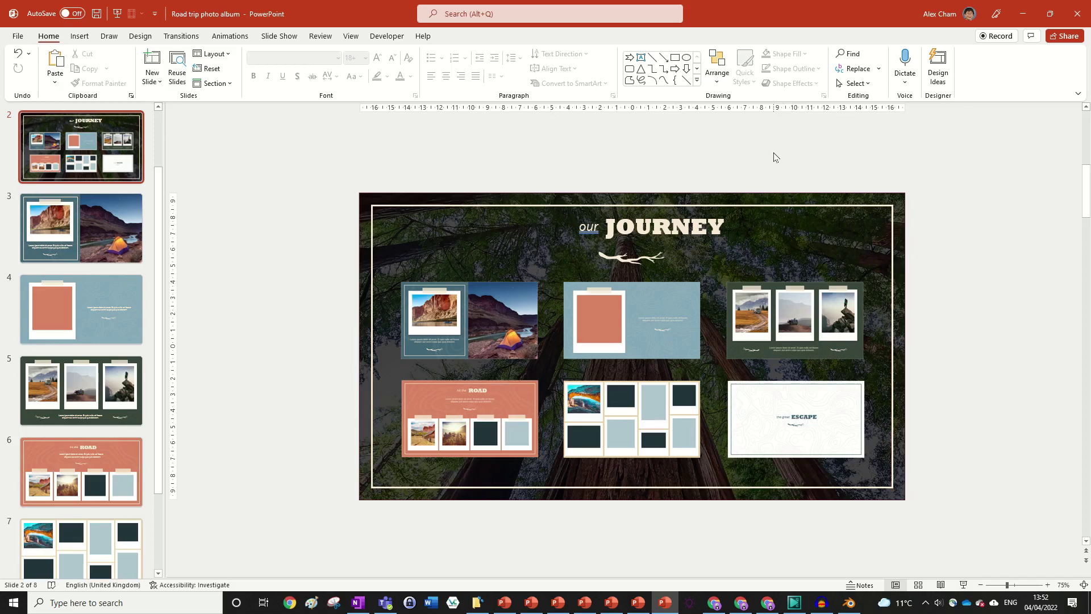
# Review the Zoom tab options for the slide-3 zoom, then select the slide-8 zoom.
pyautogui.click(455, 330)
pyautogui.click(452, 37)
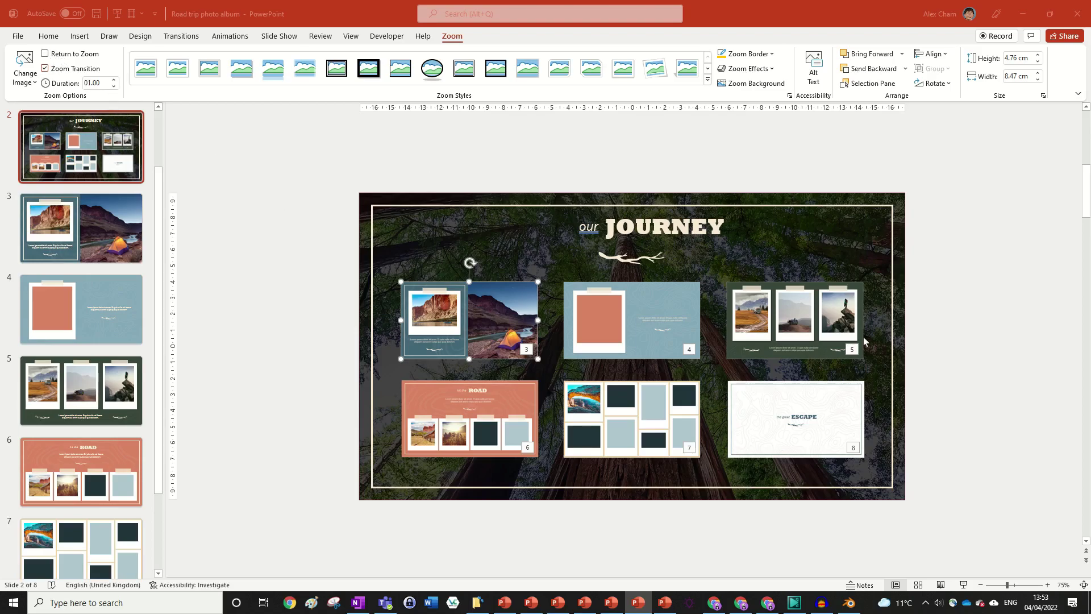
pyautogui.click(790, 412)
# Turn on Return to Zoom for the slide-8 zoom and preview the show from slide 2.
pyautogui.click(829, 192)
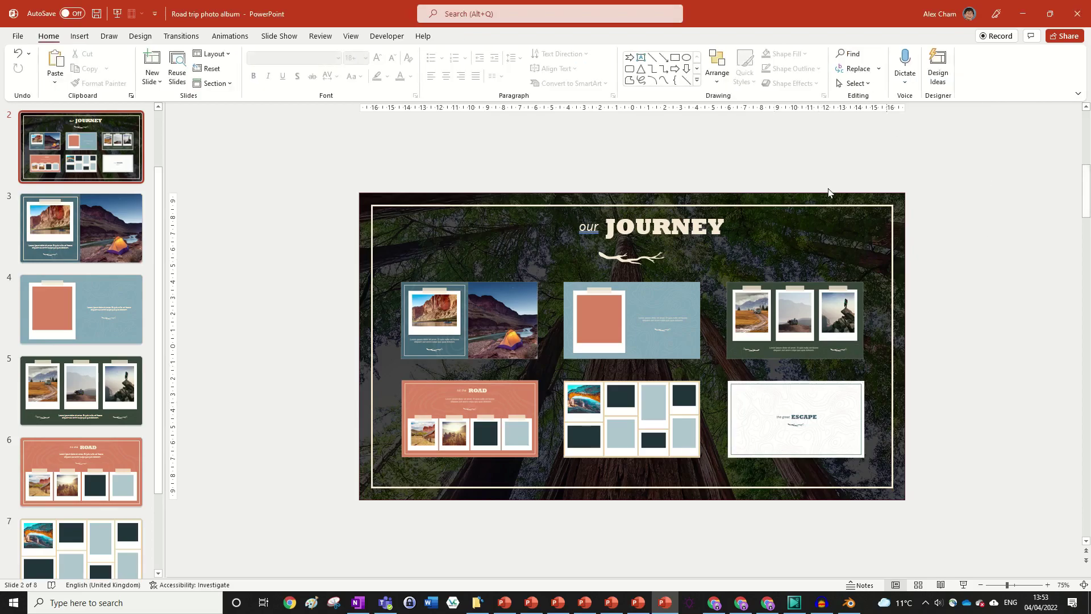
pyautogui.click(279, 36)
pyautogui.click(795, 421)
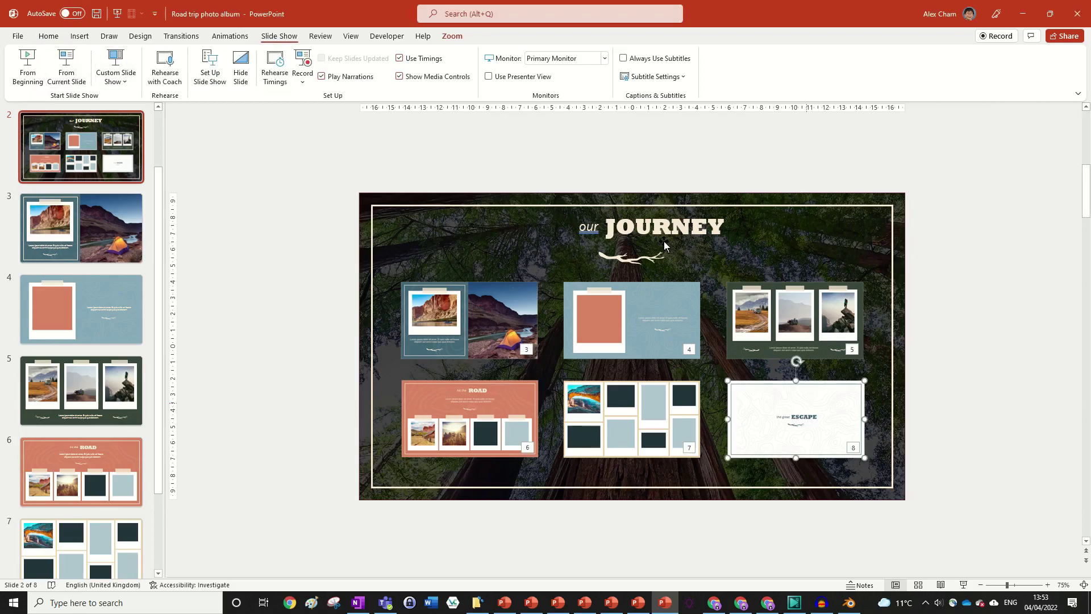
pyautogui.click(77, 56)
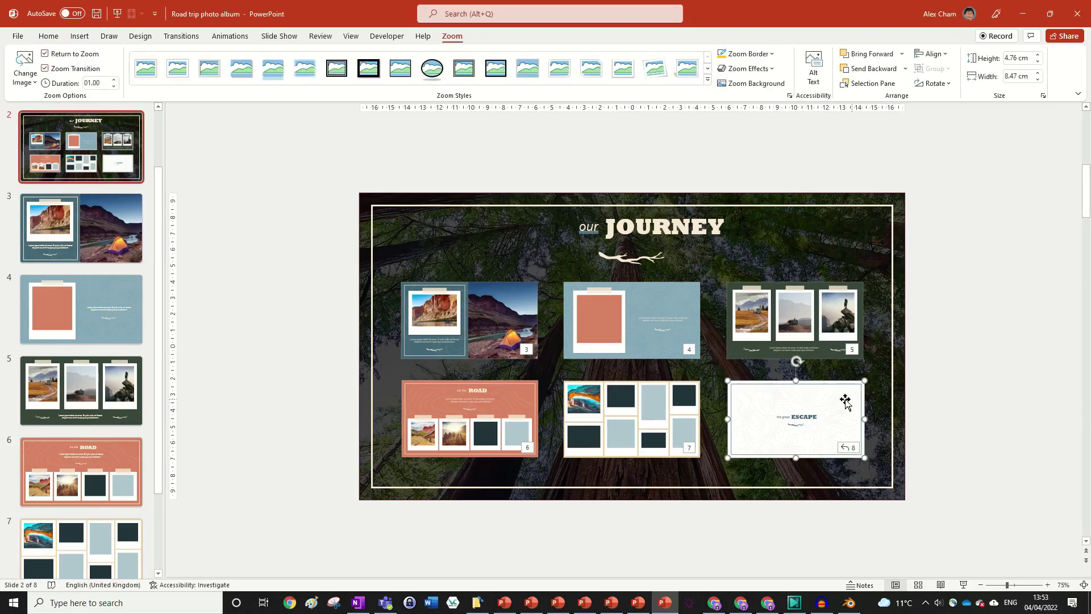
pyautogui.click(279, 36)
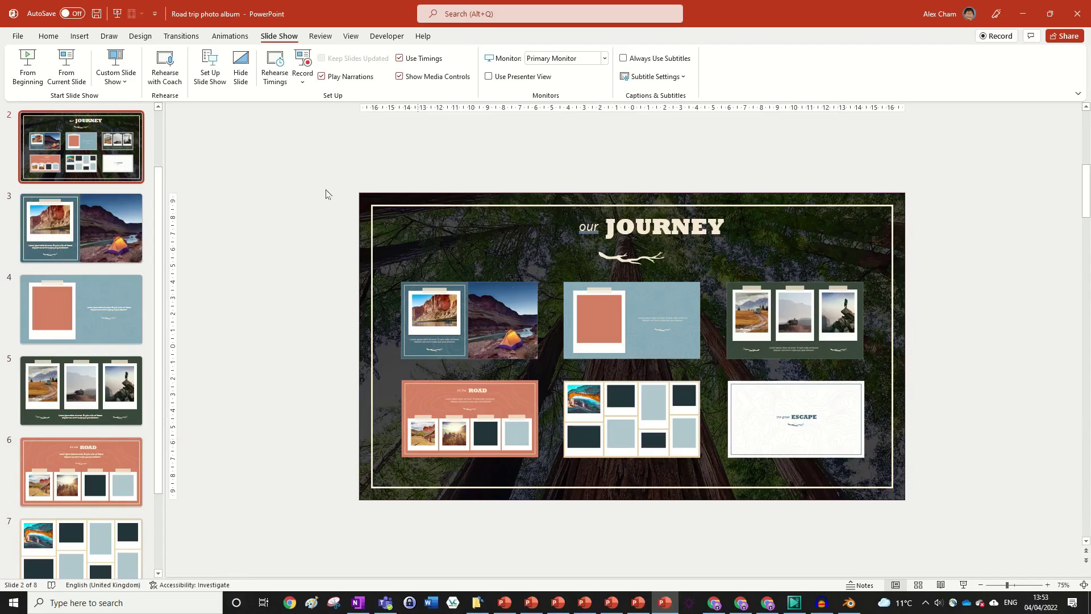
# Drag slide 3's canyon photo out of its white frame, leaving the slide-3 zoom showing an empty frame.
pyautogui.scroll(2, 87, 269)
pyautogui.click(95, 308)
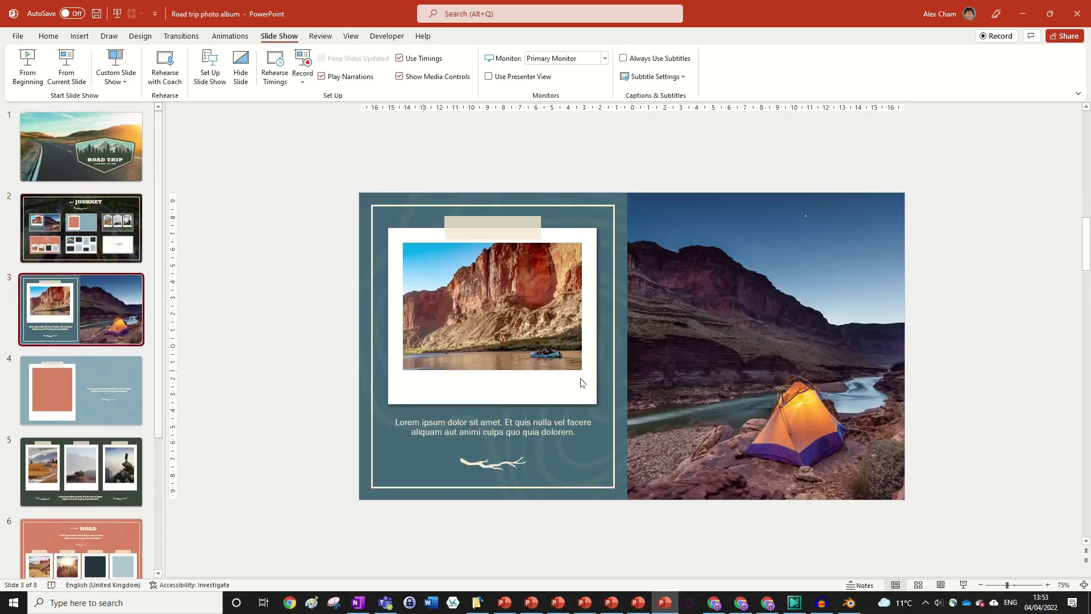
pyautogui.click(18, 241)
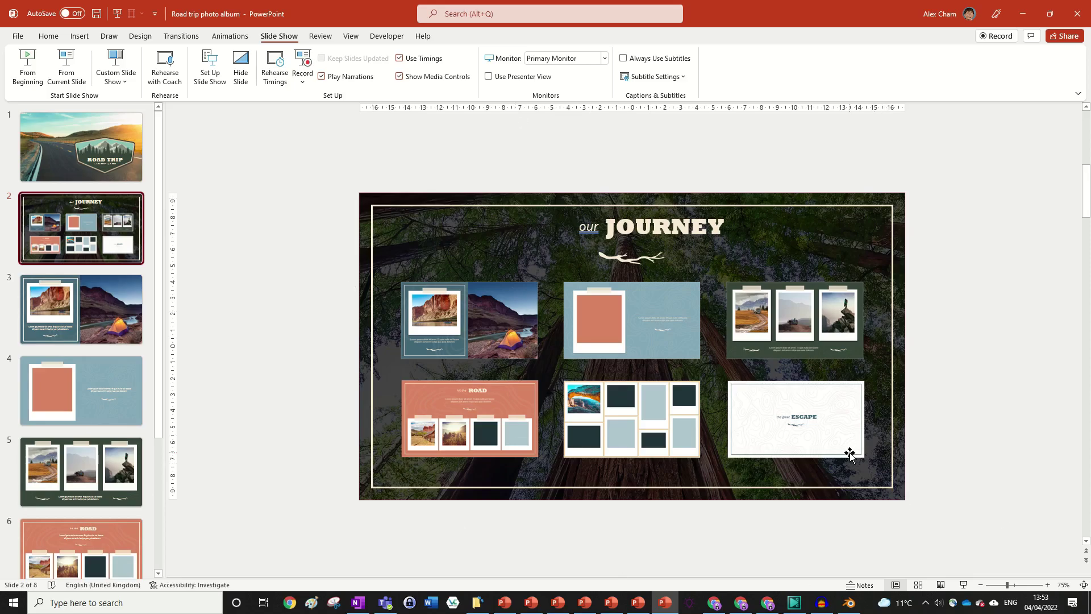
pyautogui.click(87, 309)
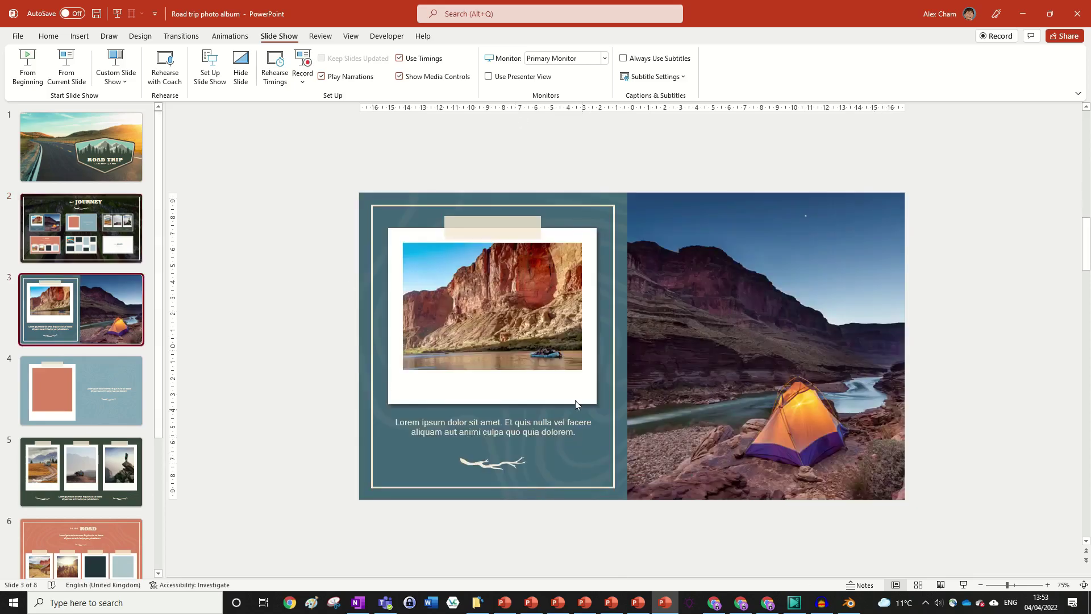
pyautogui.moveTo(491, 299); pyautogui.dragTo(776, 296)
pyautogui.press('pageup')
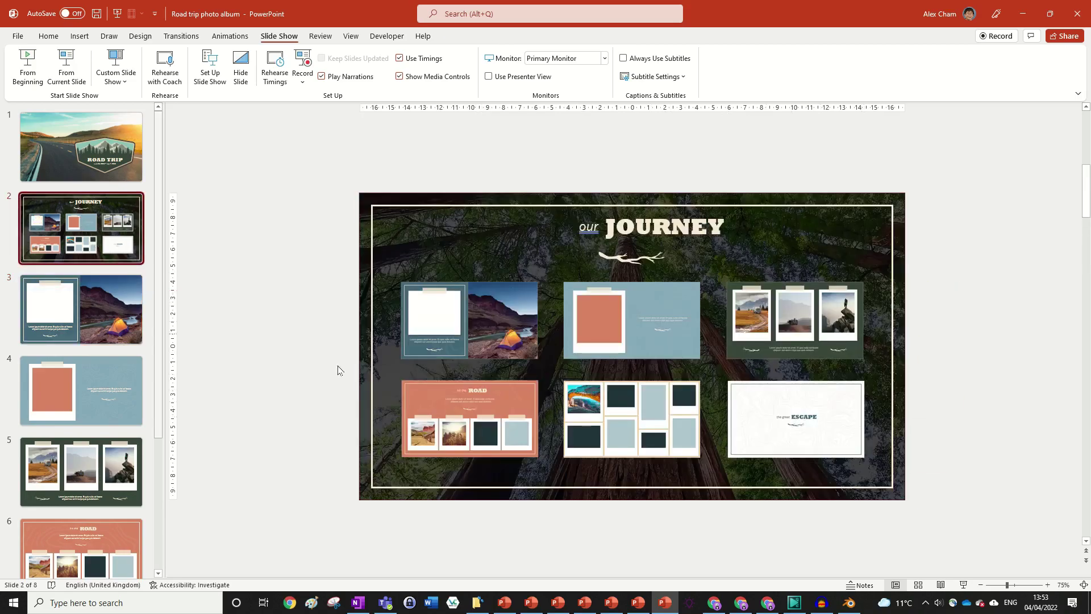